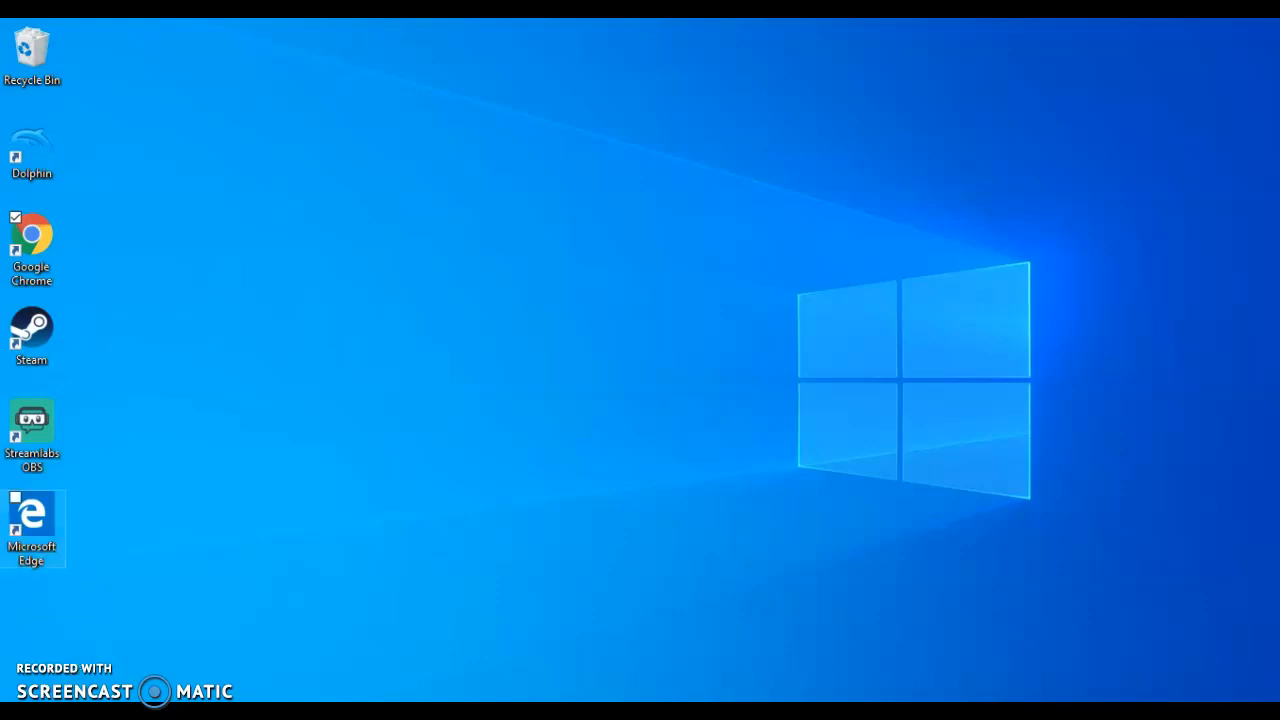
left_click(33, 268)
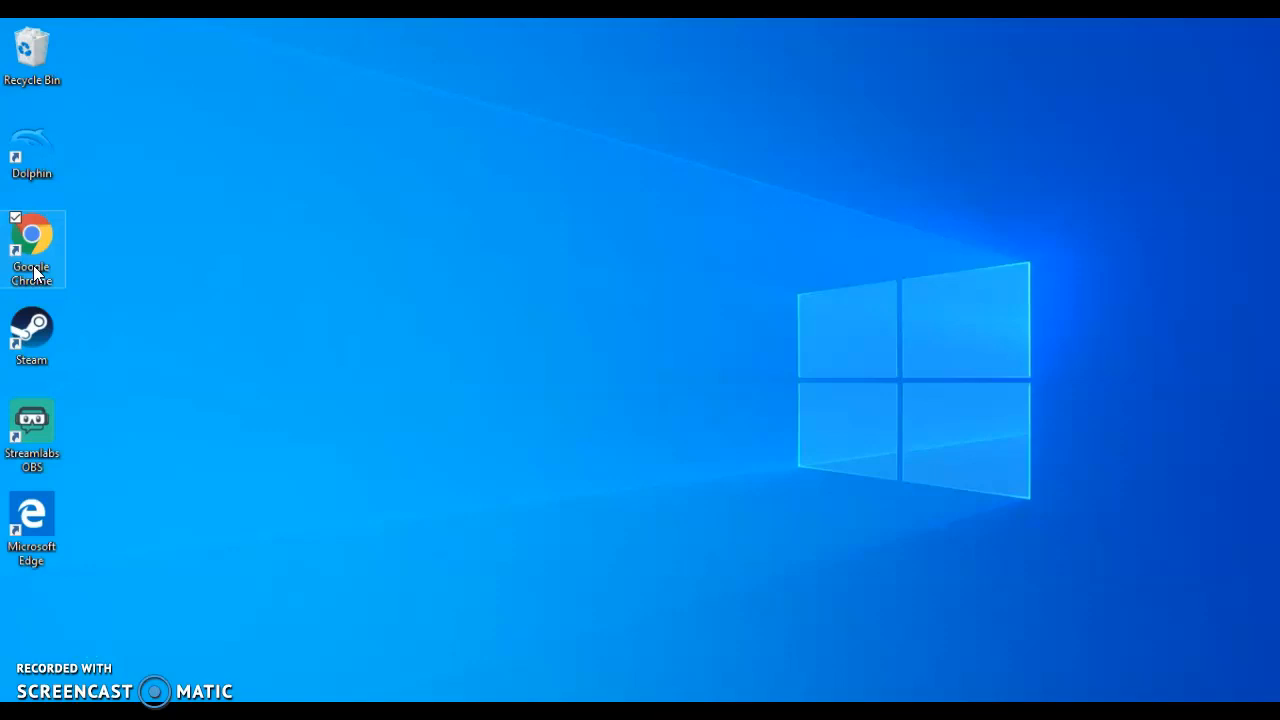
left_click(400, 602)
left_click(36, 550)
left_click(136, 471)
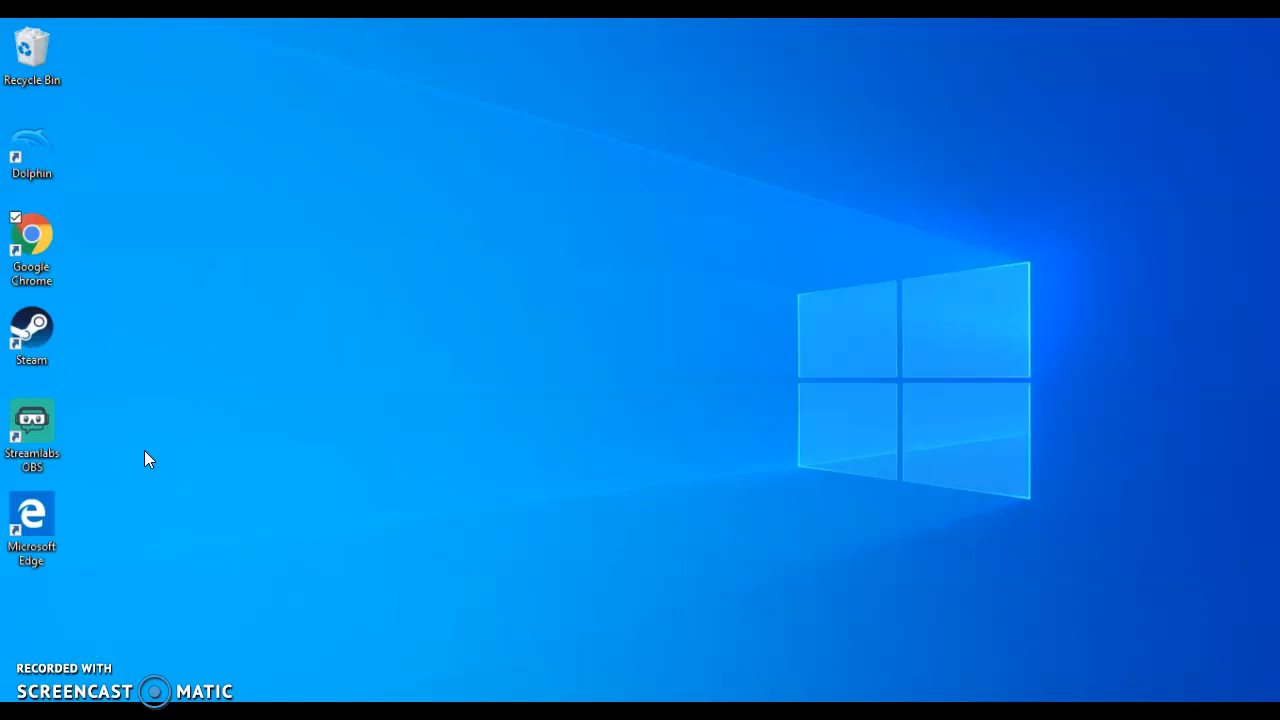
Open Google Chrome and go to clever.com
double_click(37, 235)
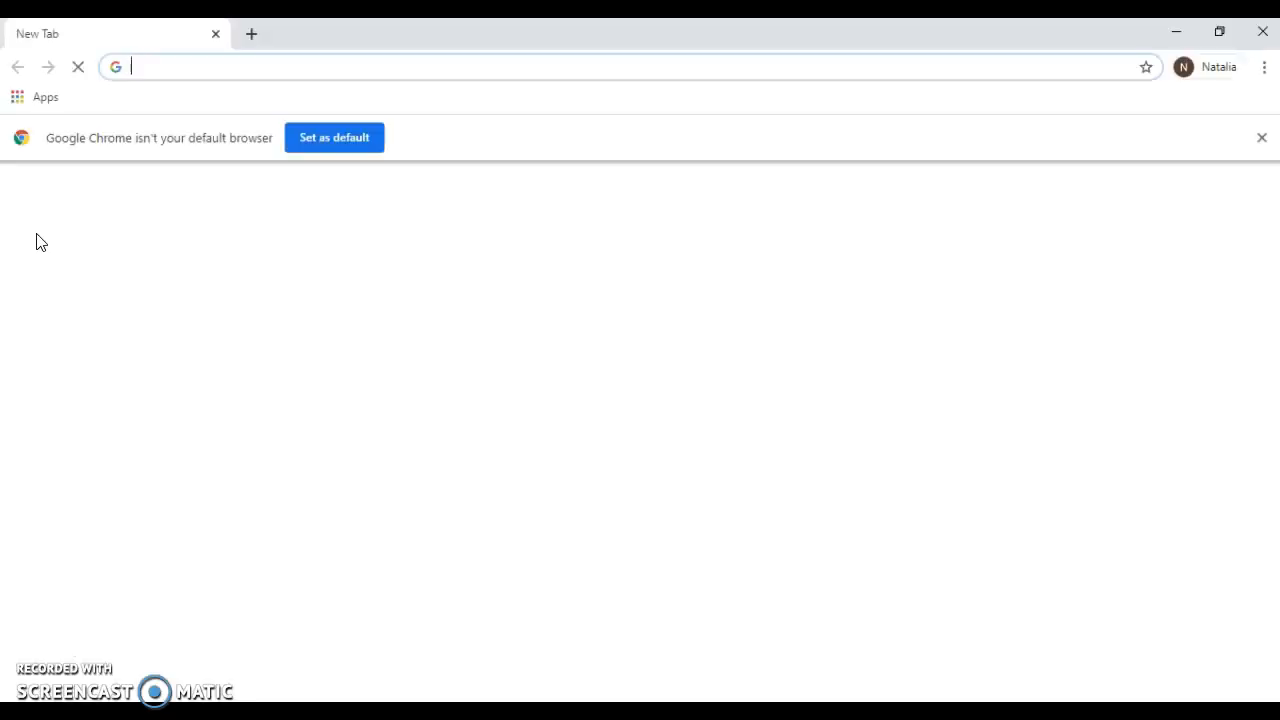
type("clever")
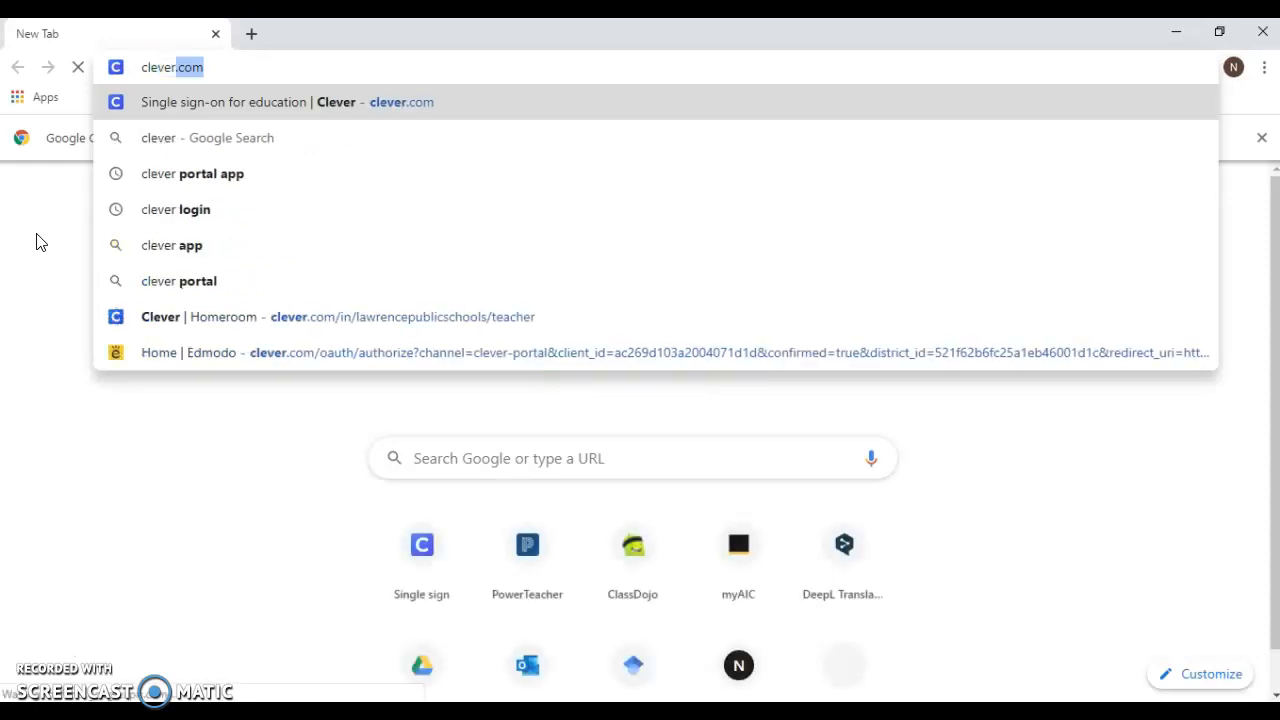
key("Return")
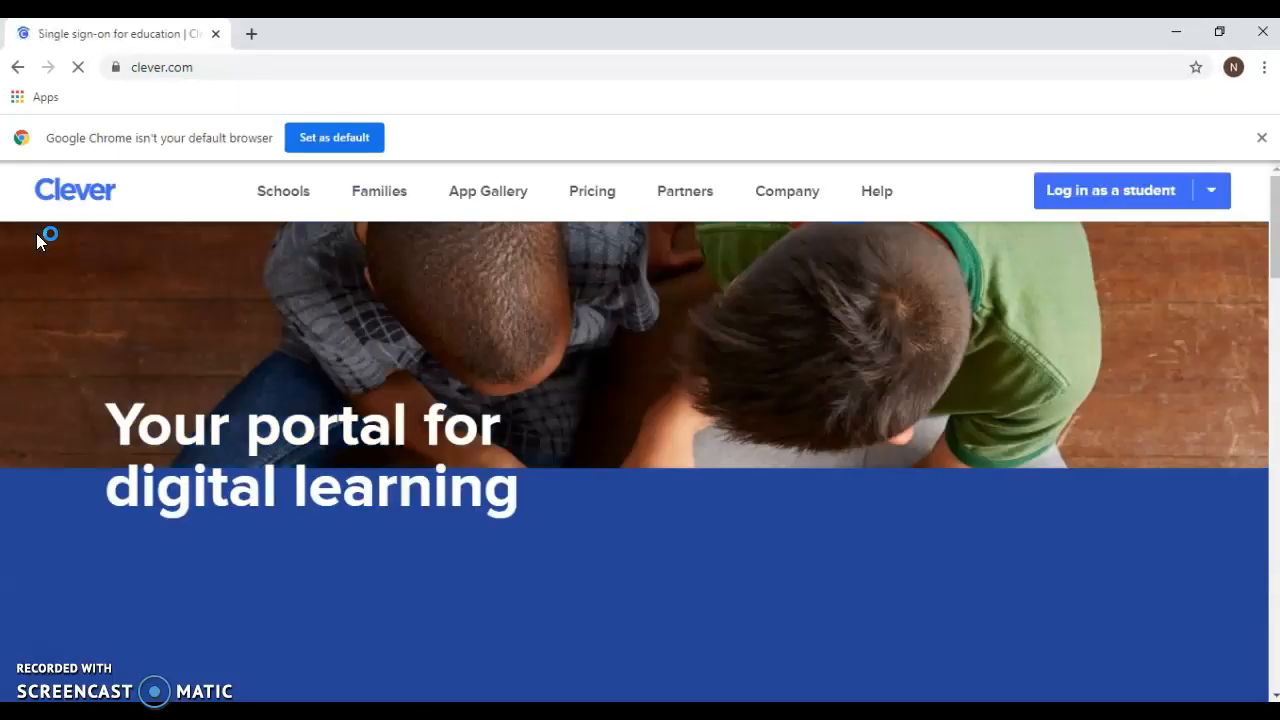
Log in to Clever as a student of Lawrence Public Schools
left_click(1172, 200)
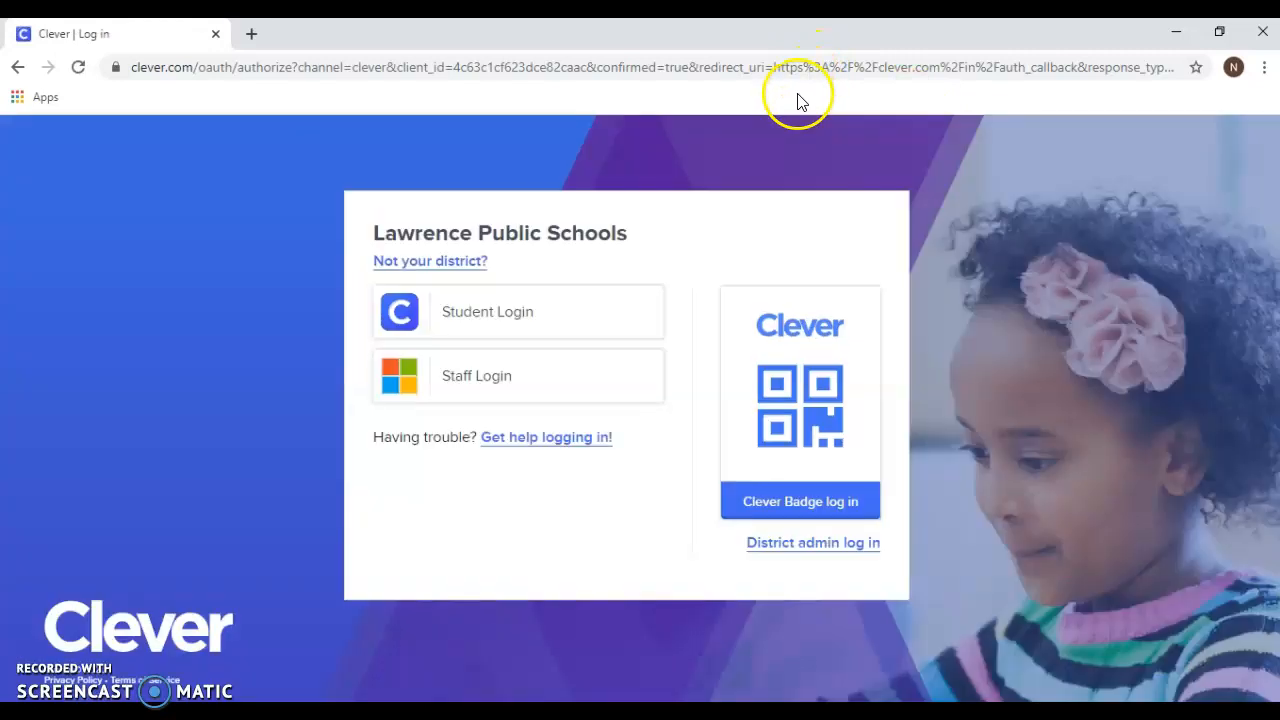
left_click(546, 298)
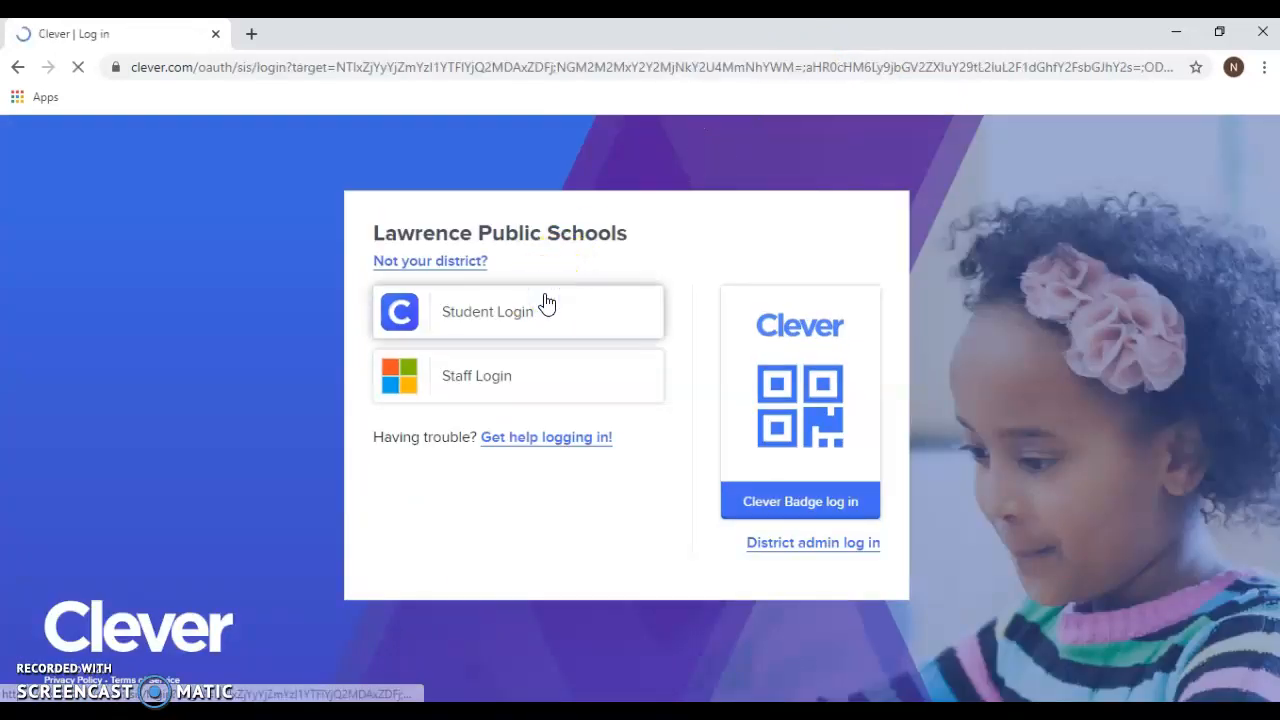
left_click(508, 368)
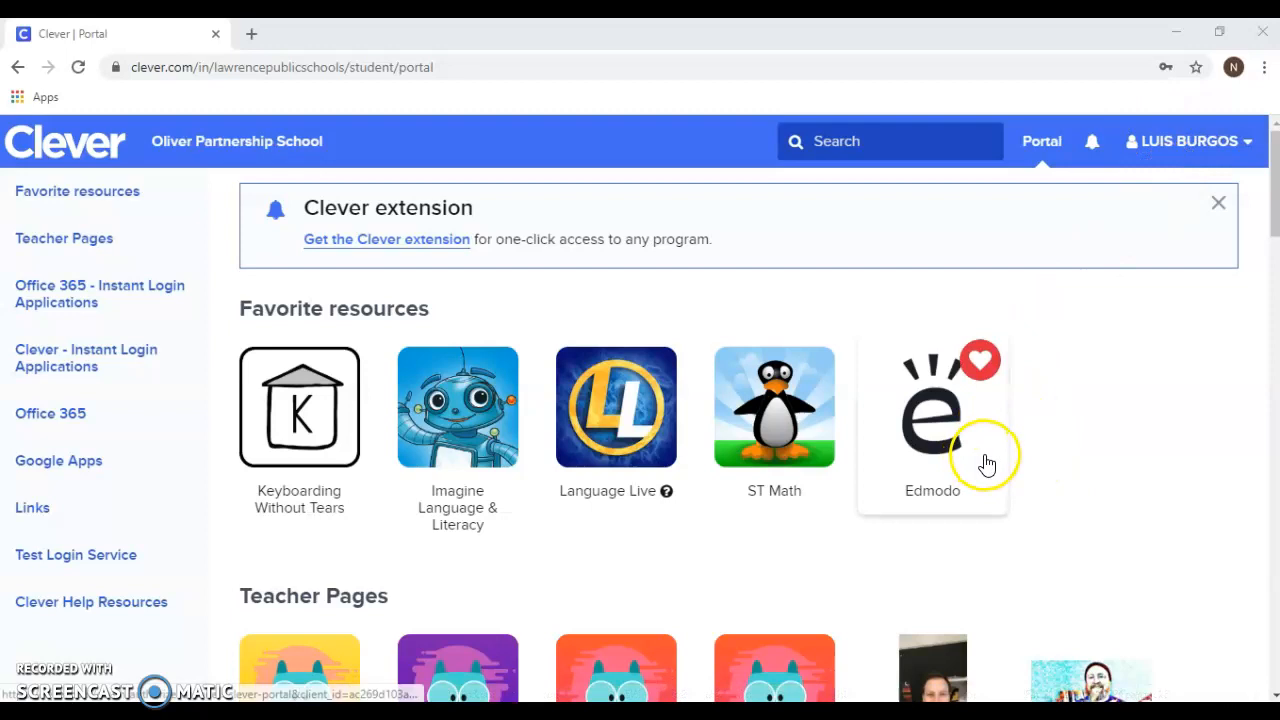
Launch Edmodo from the Clever instant login applications and open its planner
left_click_drag(1268, 208, 1270, 395)
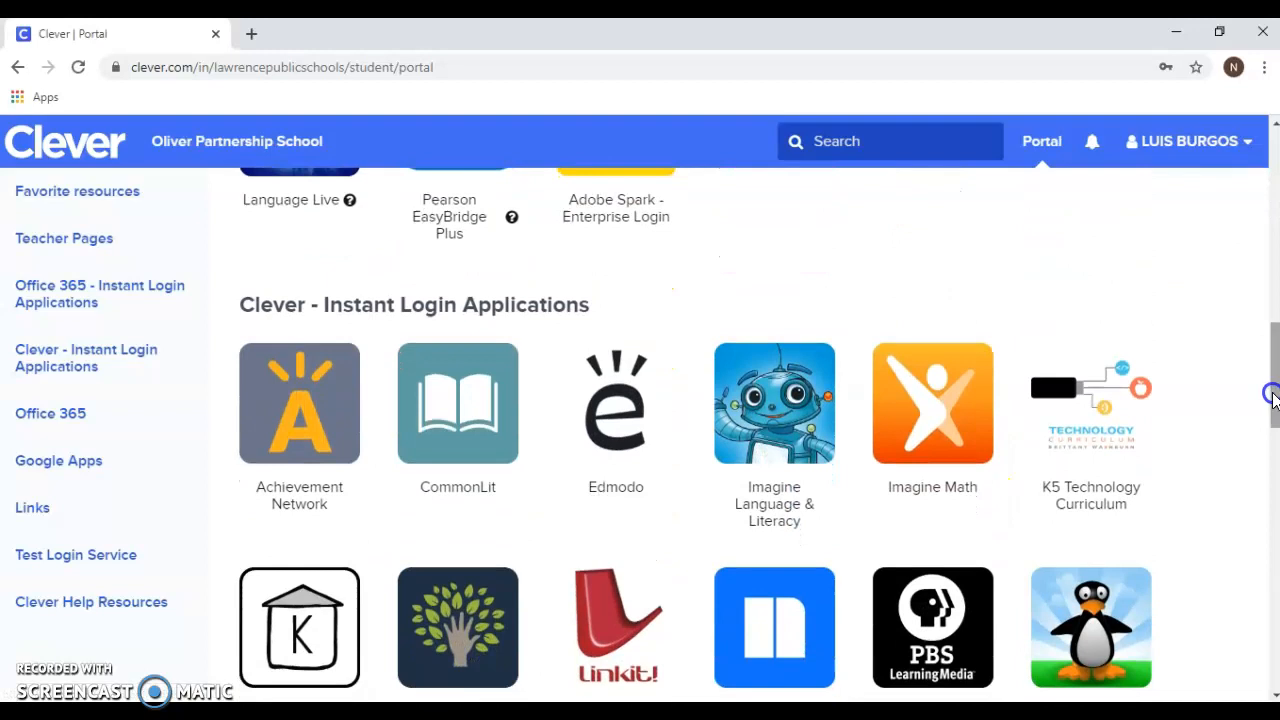
left_click(635, 455)
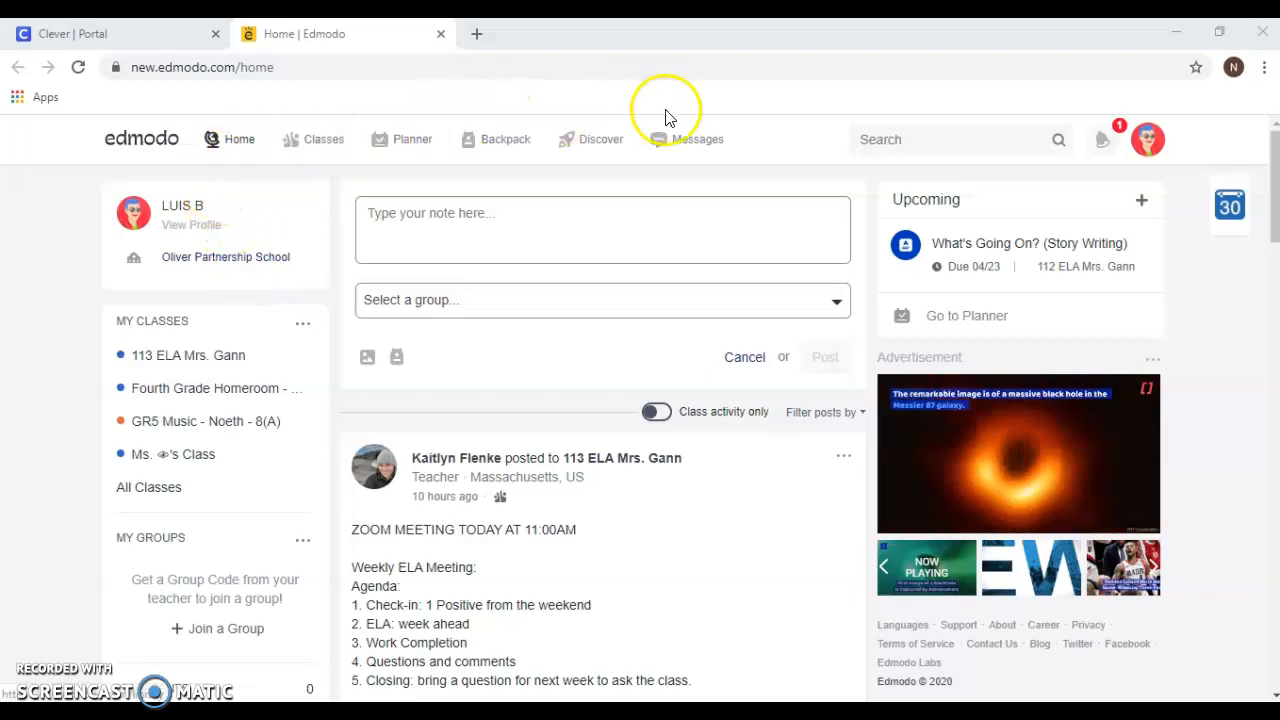
left_click(413, 142)
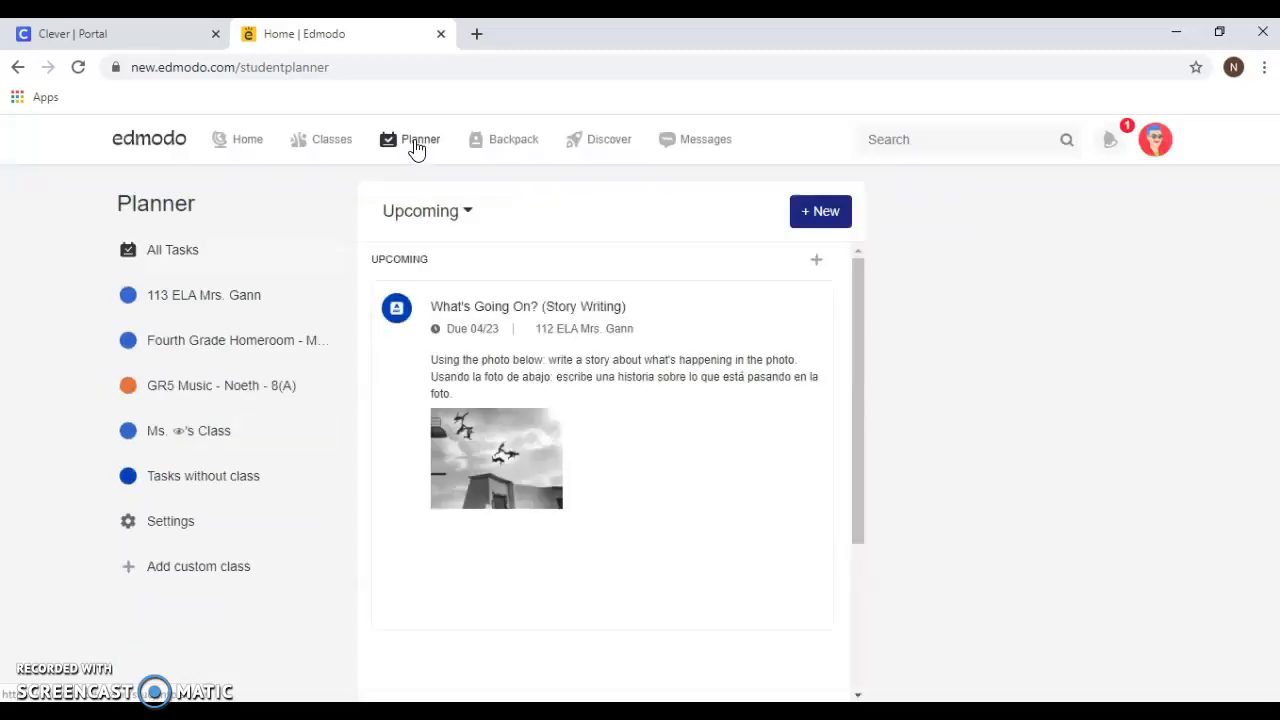
left_click(417, 147)
Show the completed planner tasks for Ms. 👁's Class
left_click(241, 431)
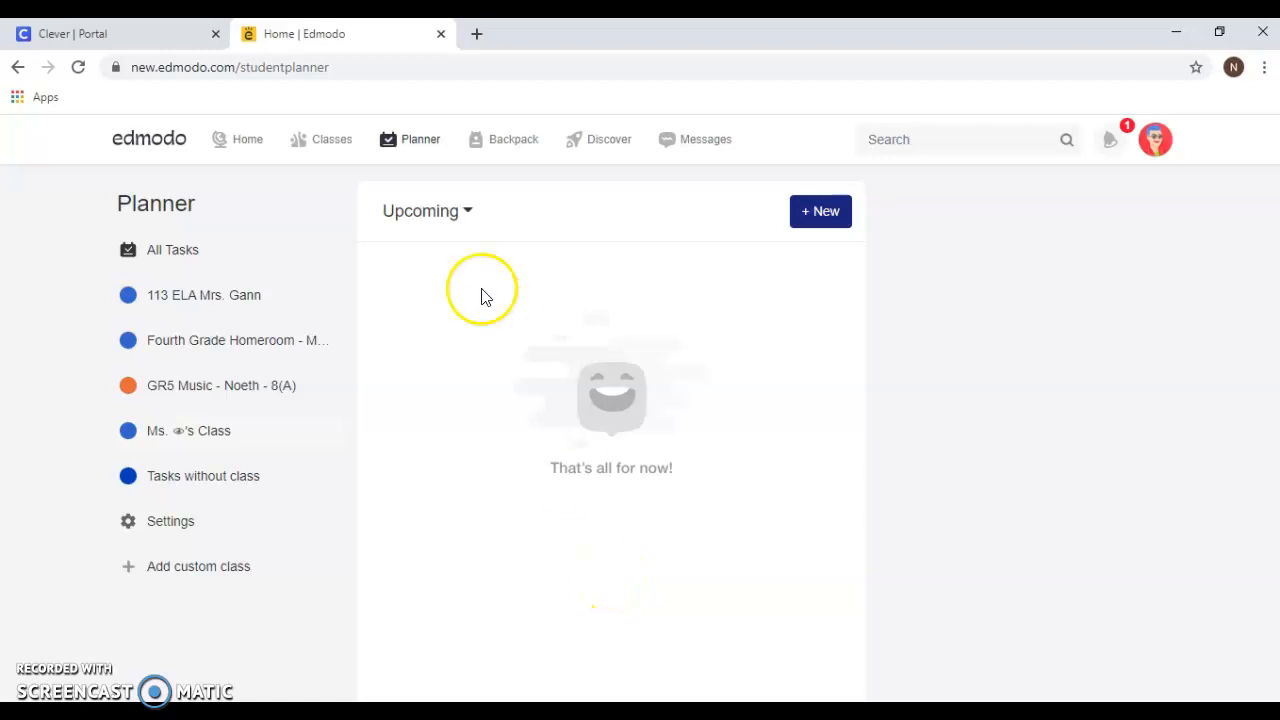
left_click(446, 231)
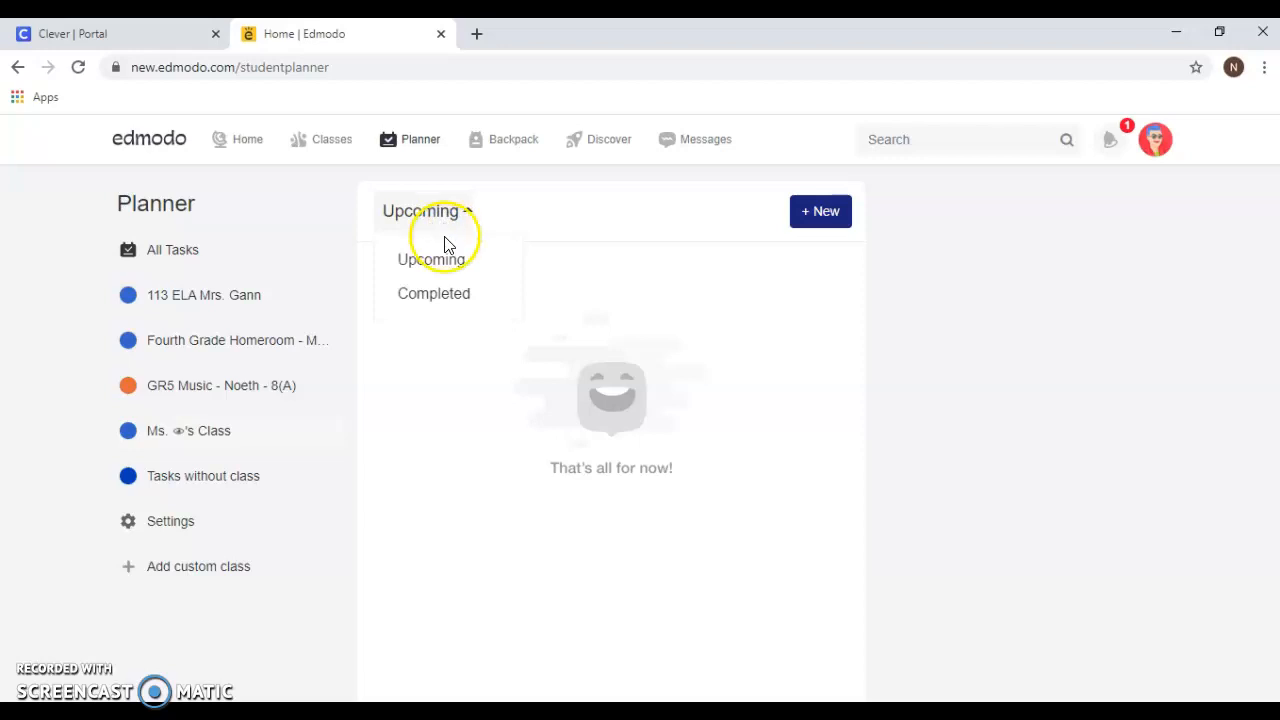
left_click(451, 295)
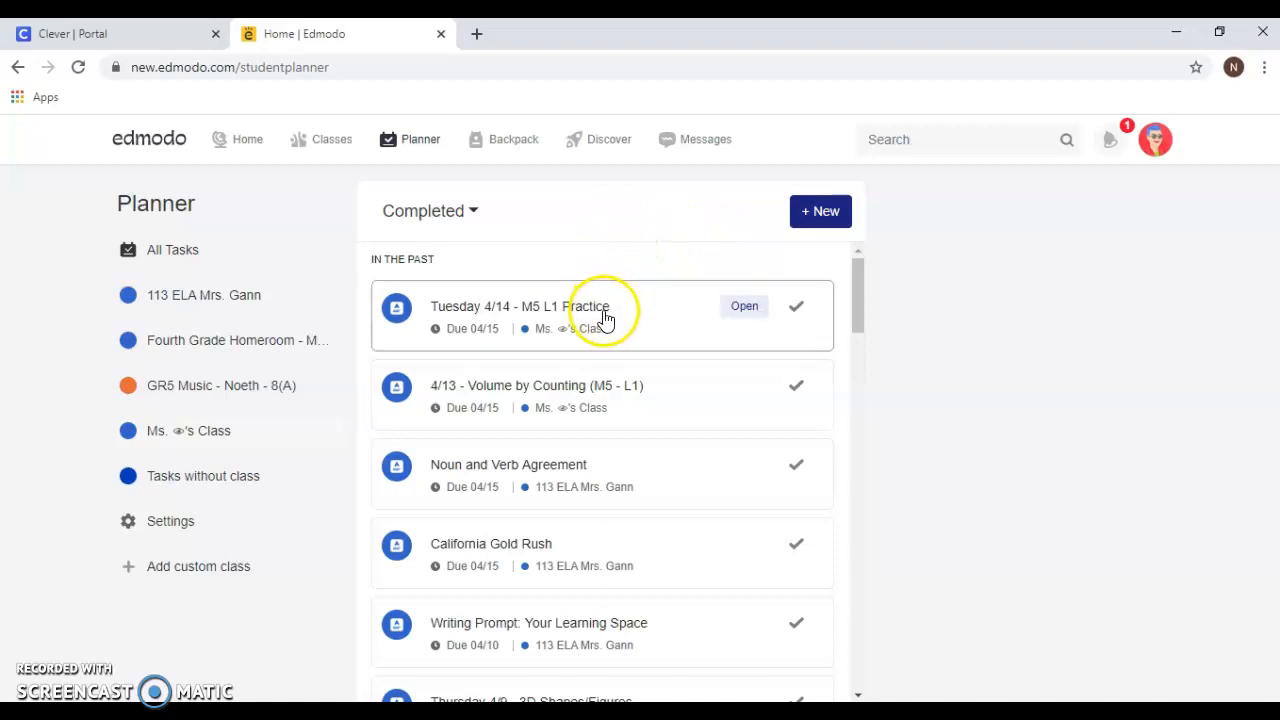
Open the "Tuesday 4/14 - M5 L1 Practice" assignment, including its instructions, and view the attached volume-cubed-3.pdf
left_click(743, 307)
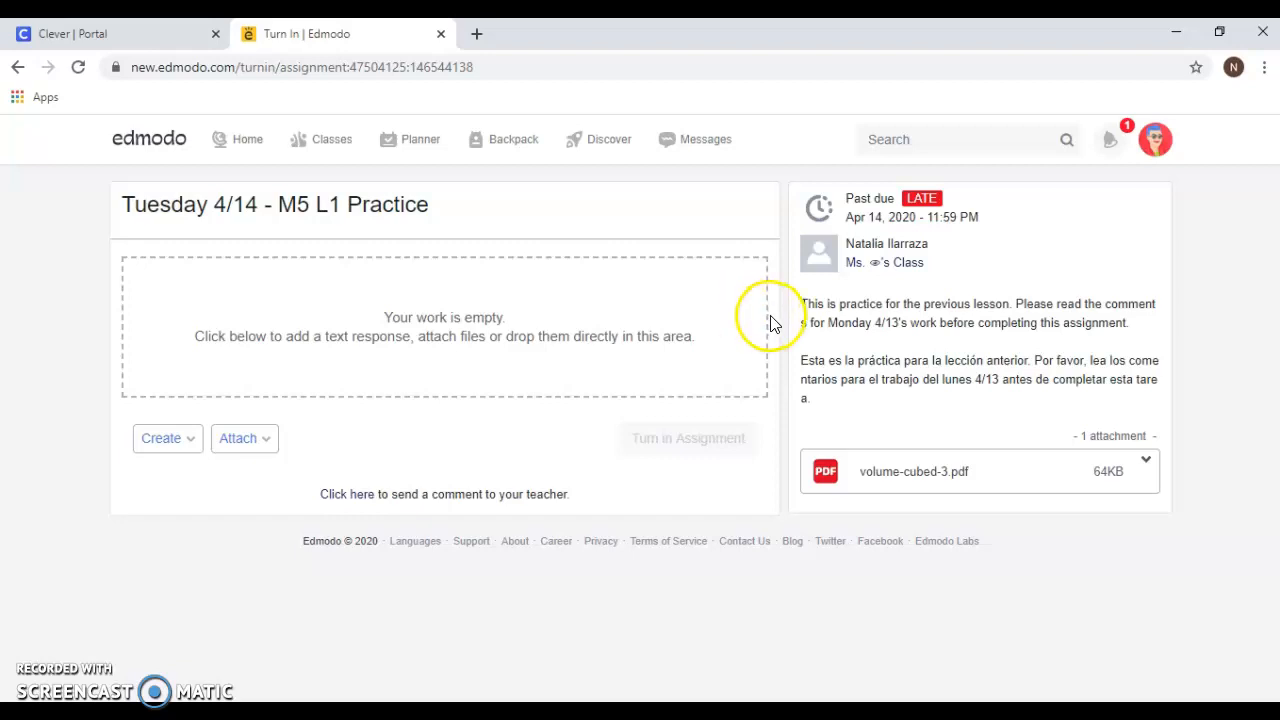
left_click_drag(802, 305, 1090, 395)
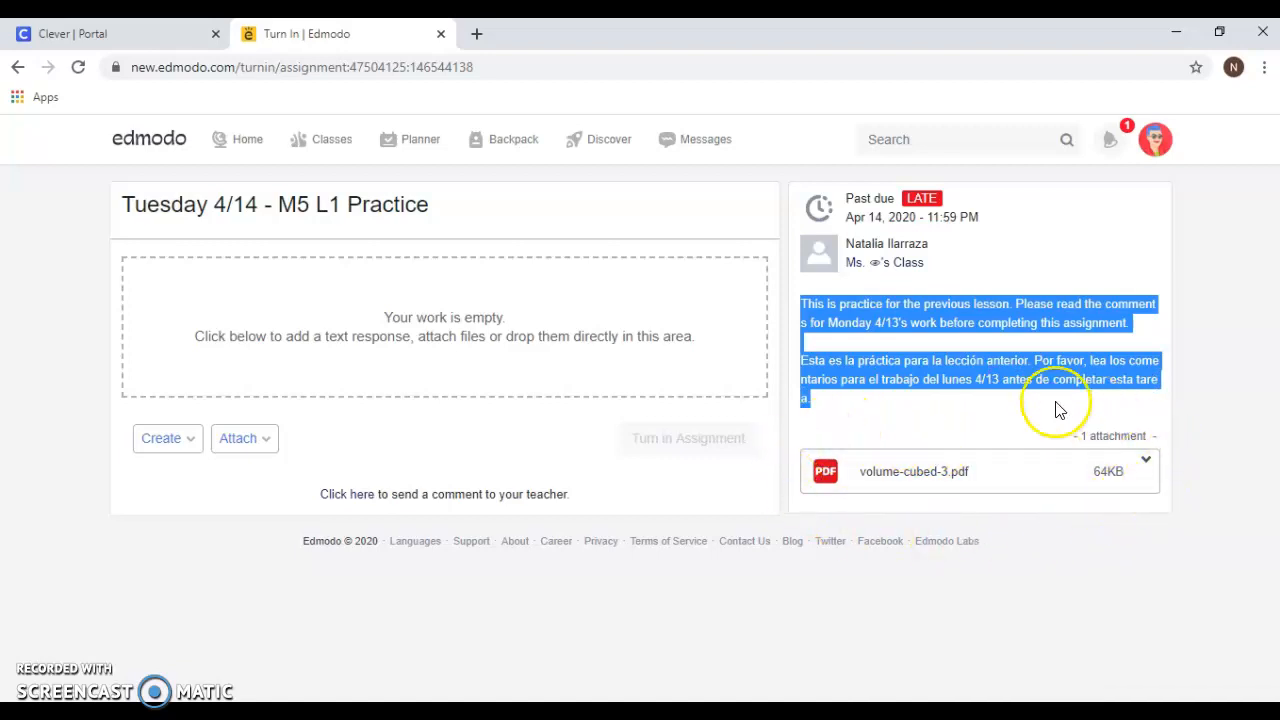
left_click(980, 424)
left_click(966, 424)
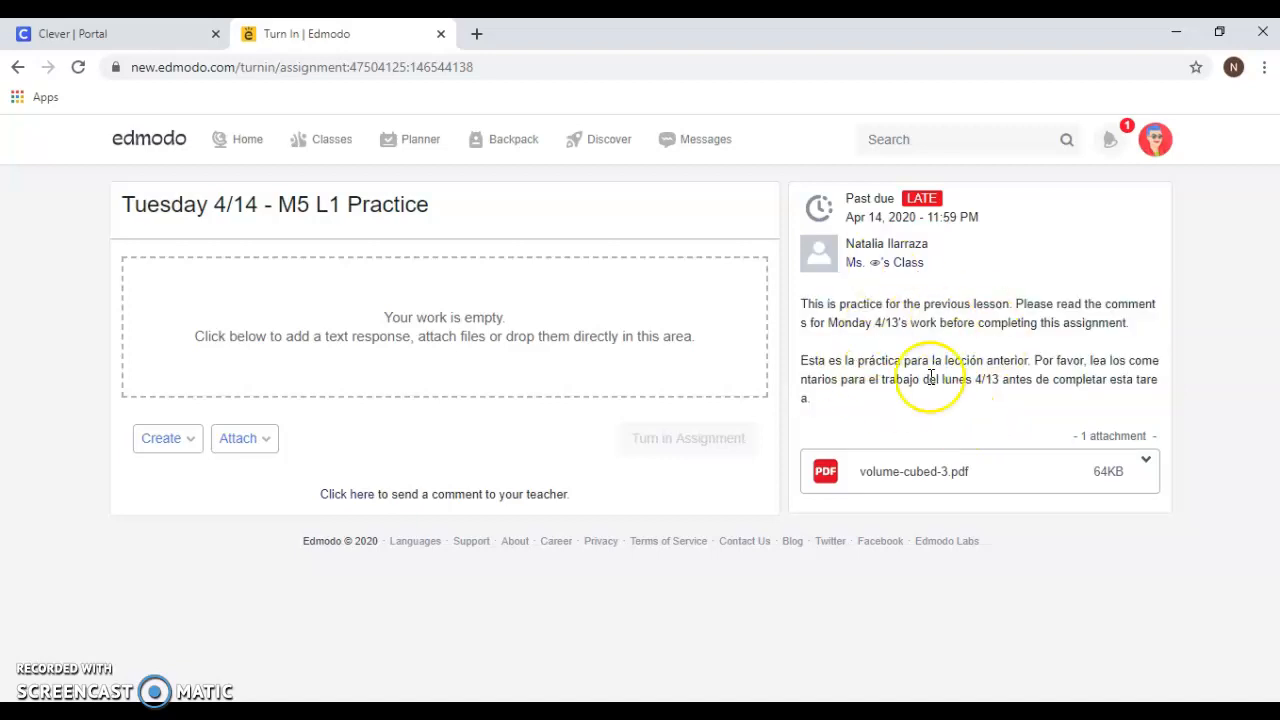
left_click(998, 482)
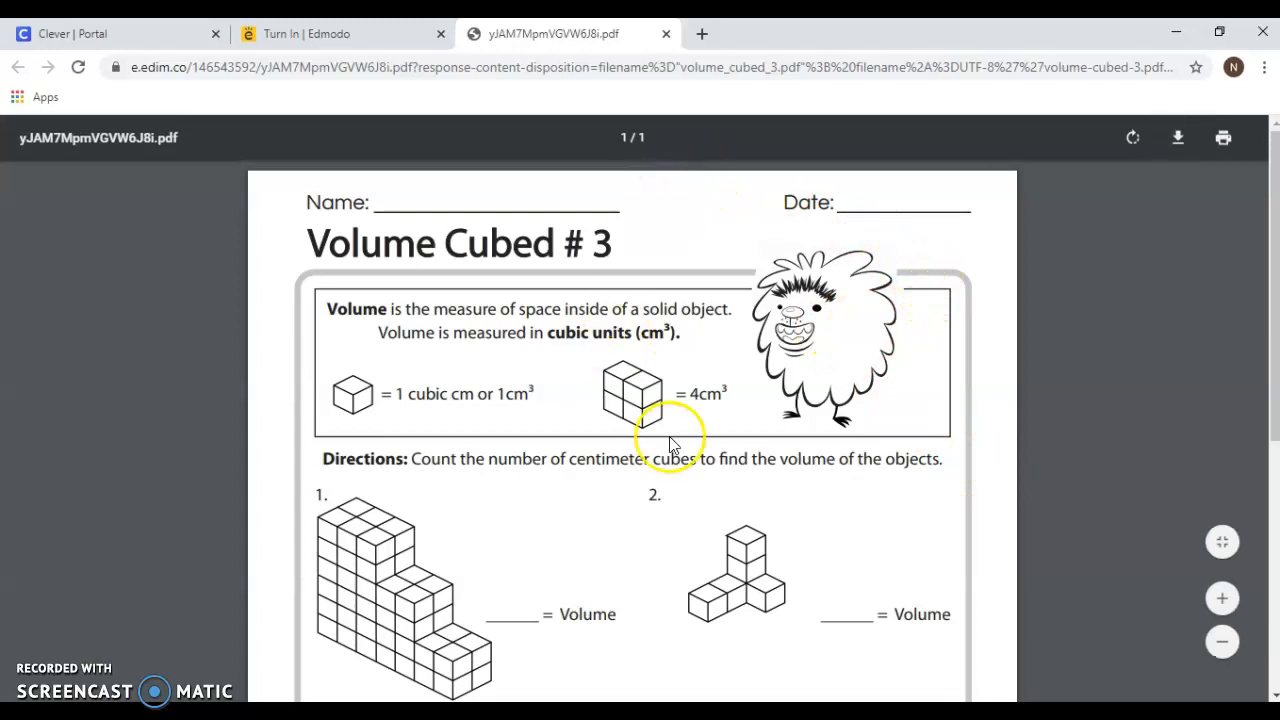
left_click(797, 378)
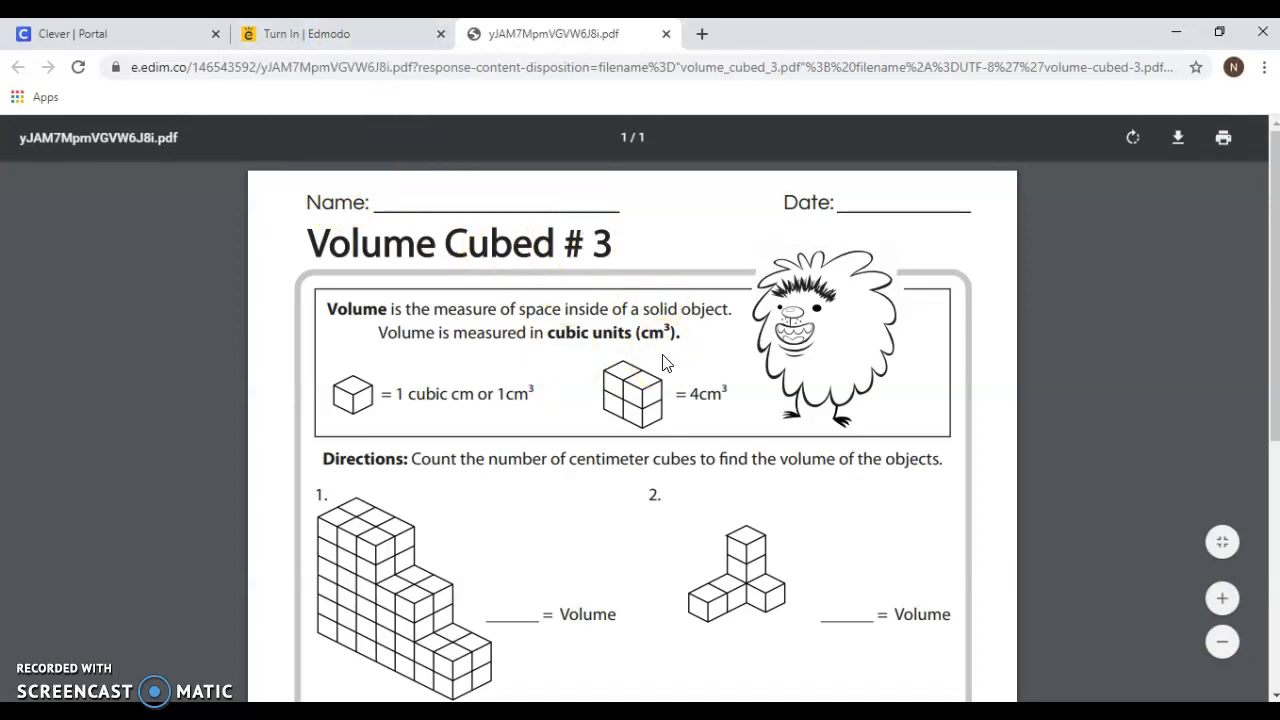
Attach the M5 - L1 PDF from the Downloads folder to the Tuesday 4/14 assignment
left_click(333, 40)
left_click(378, 309)
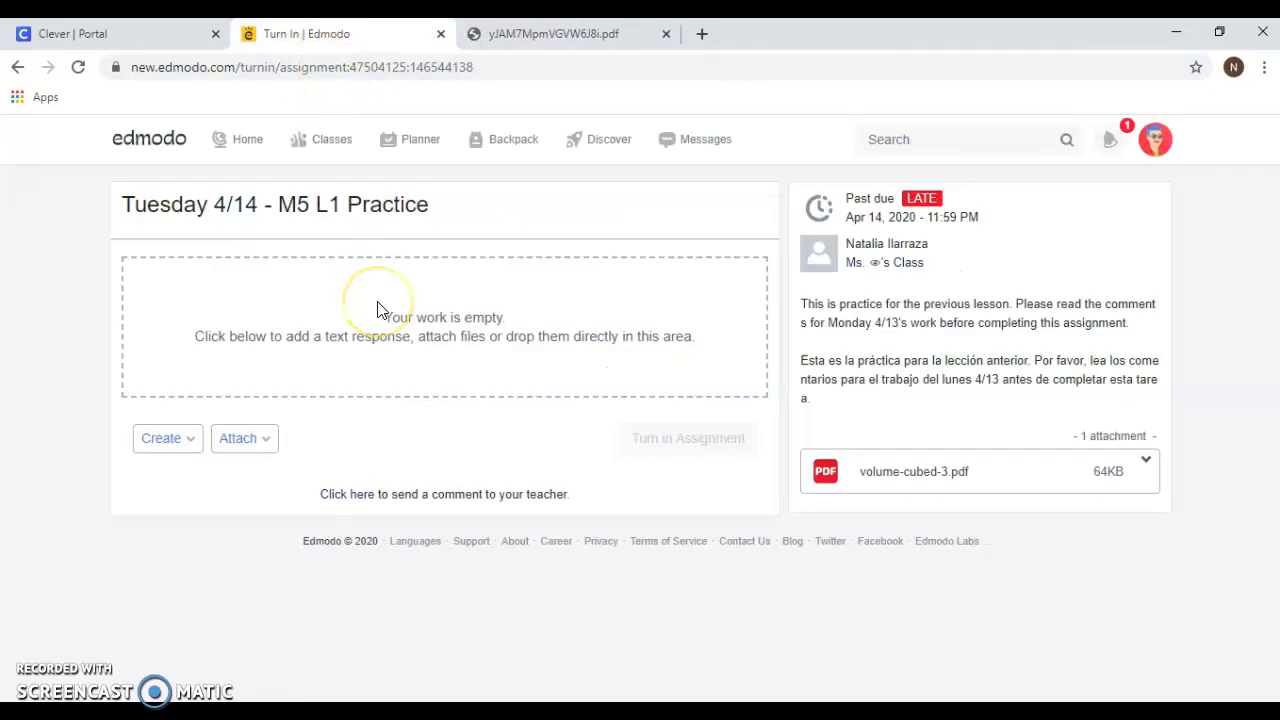
left_click(257, 458)
left_click(270, 486)
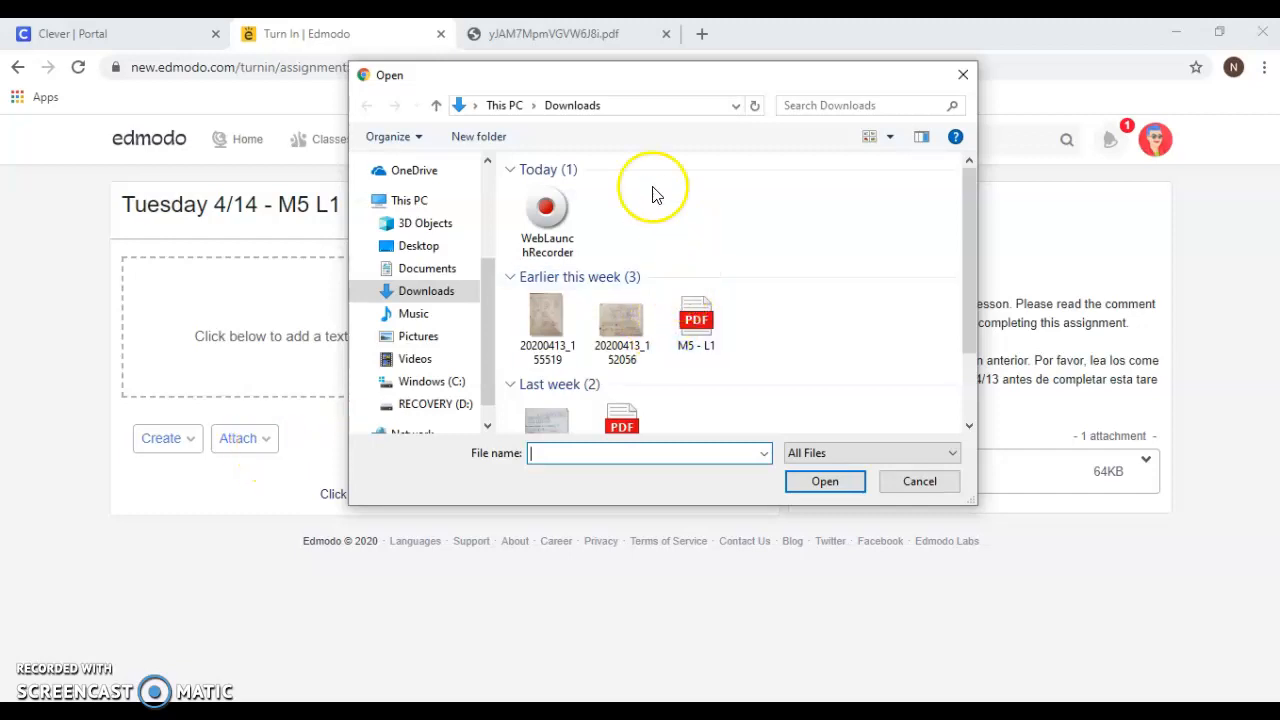
left_click_drag(970, 243, 973, 325)
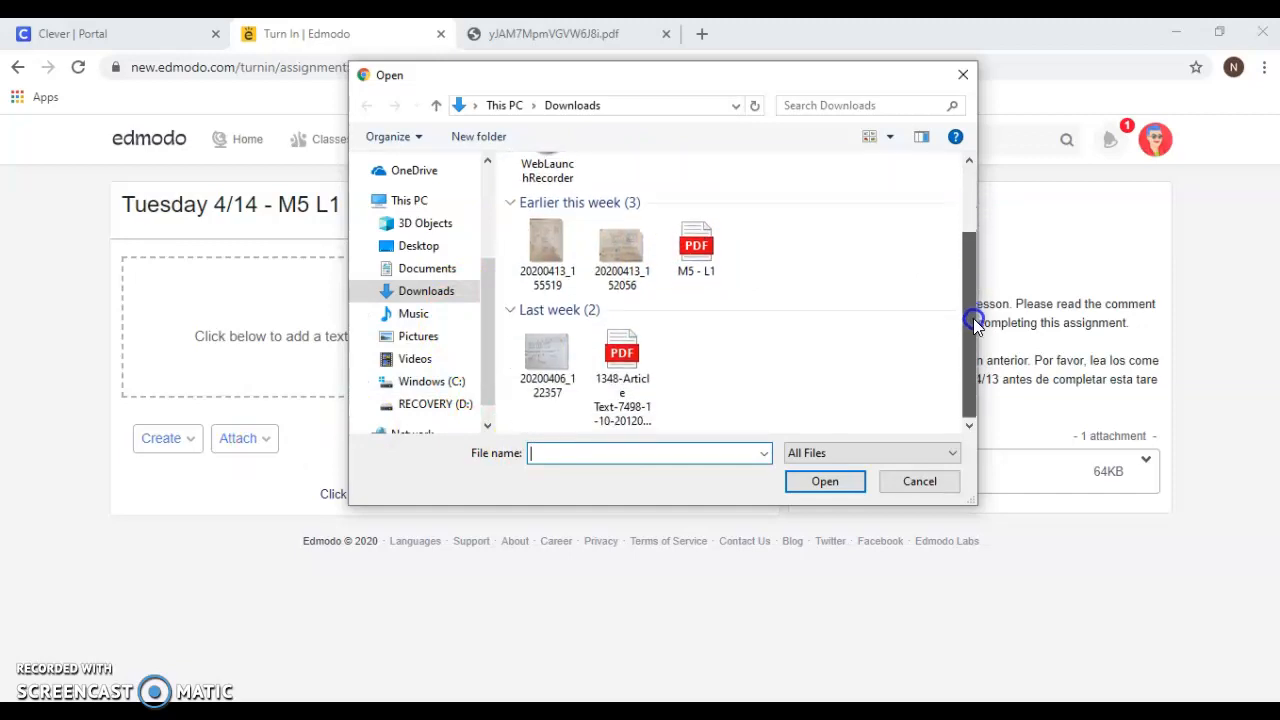
left_click(694, 237)
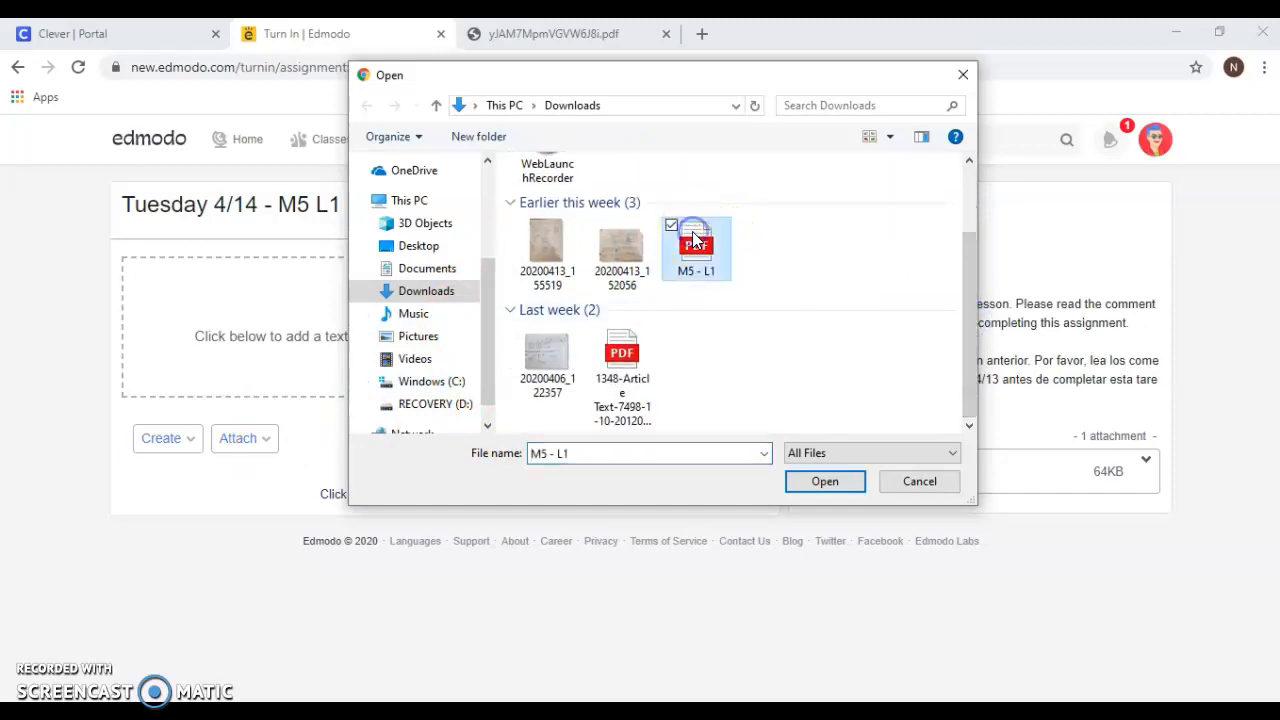
left_click(802, 481)
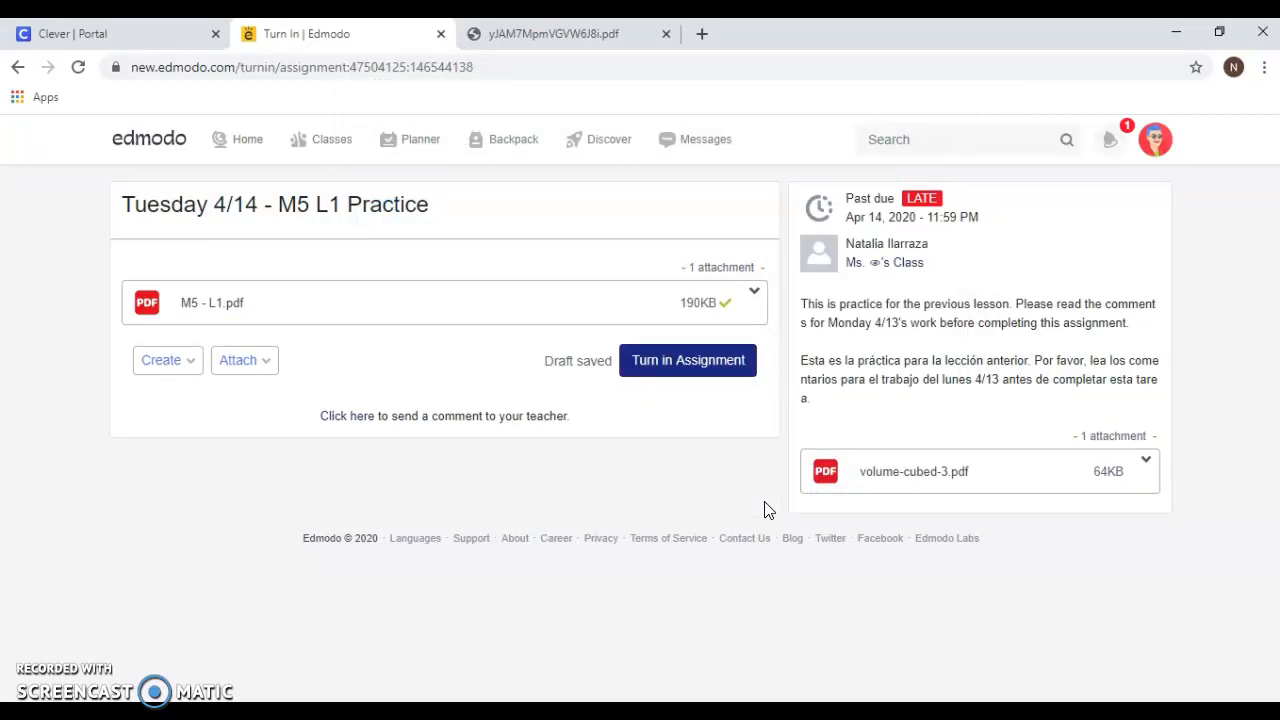
Turn in the Tuesday 4/14 assignment and return to the volume-cubed-3.pdf worksheet
left_click(738, 369)
left_click(600, 33)
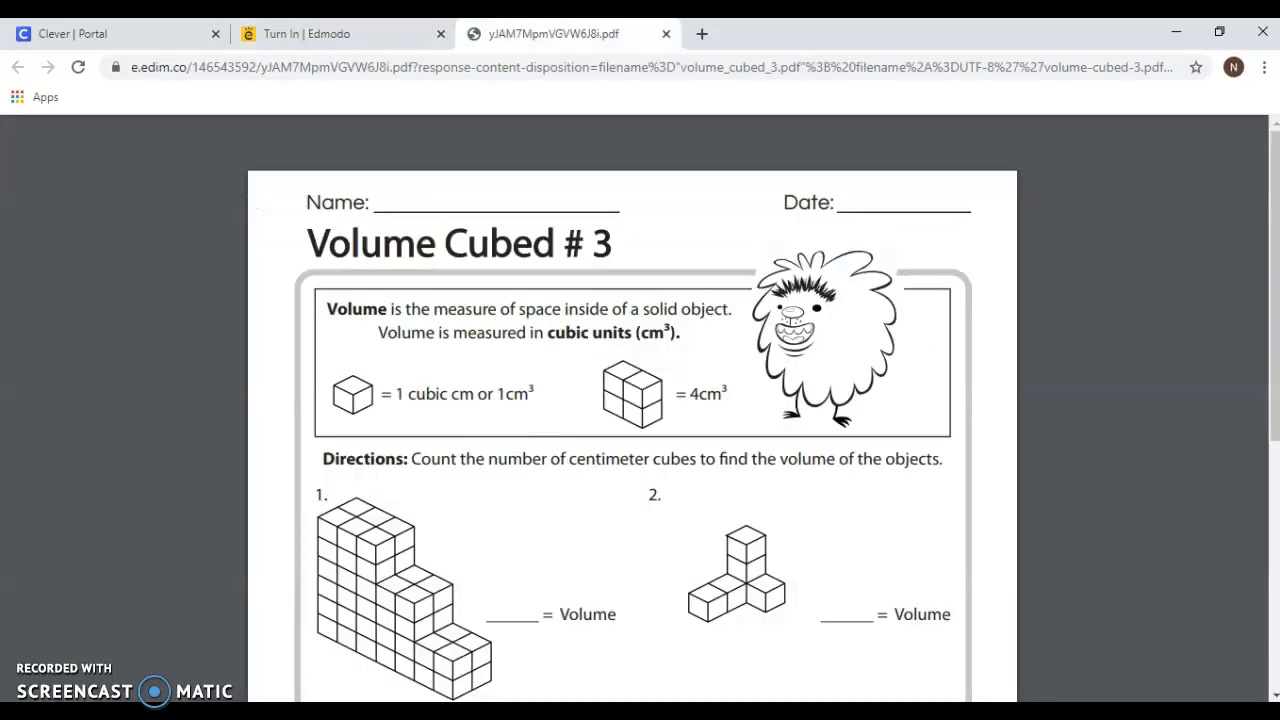